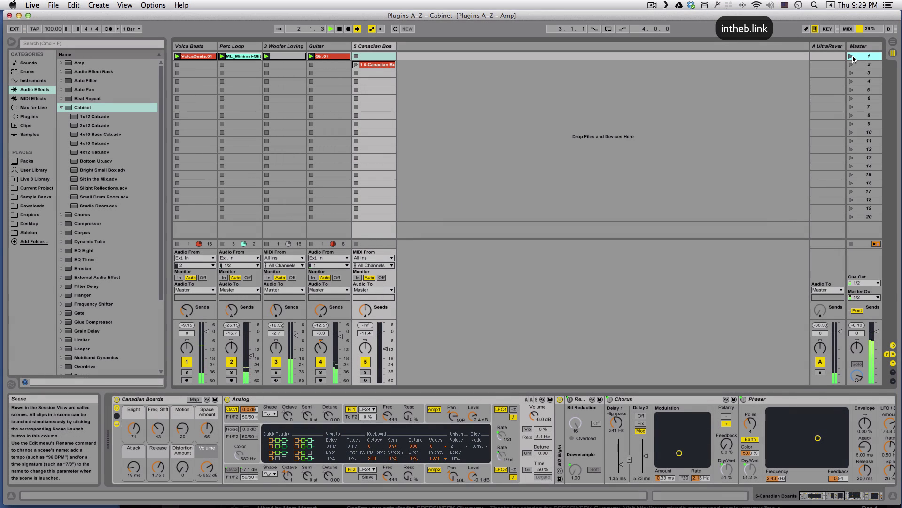
# Launch Scene 1 from the Master track, then the 5-Canadian Boards clip
pyautogui.click(851, 56)
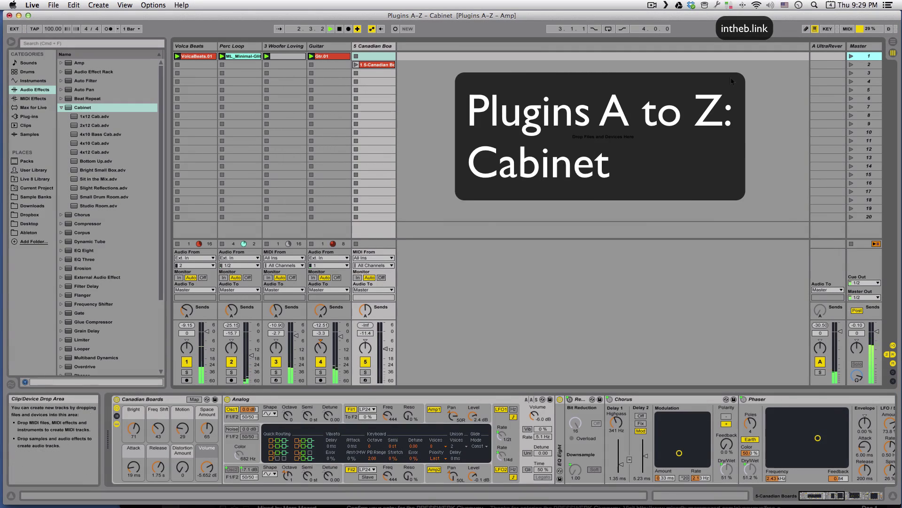
pyautogui.click(356, 65)
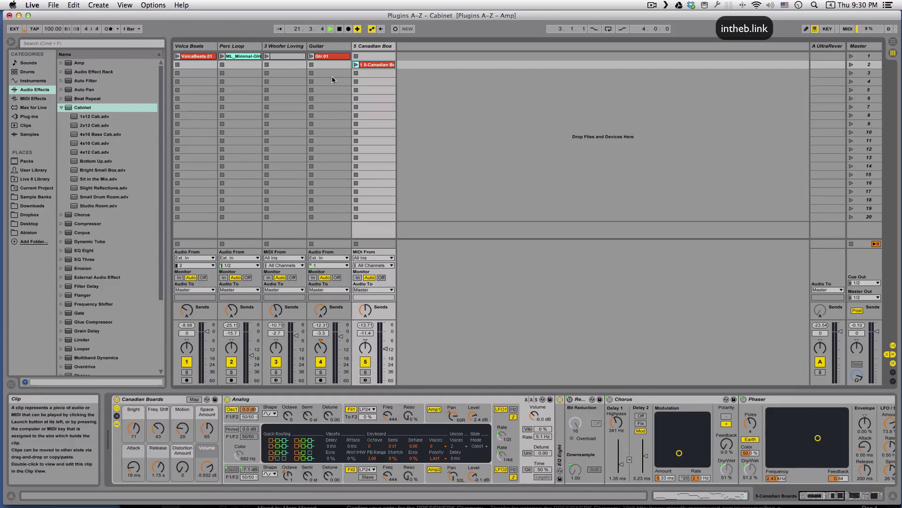
# Show the Guitar track's device chain, relaunch Scene 1, then stop the transport
pyautogui.click(317, 47)
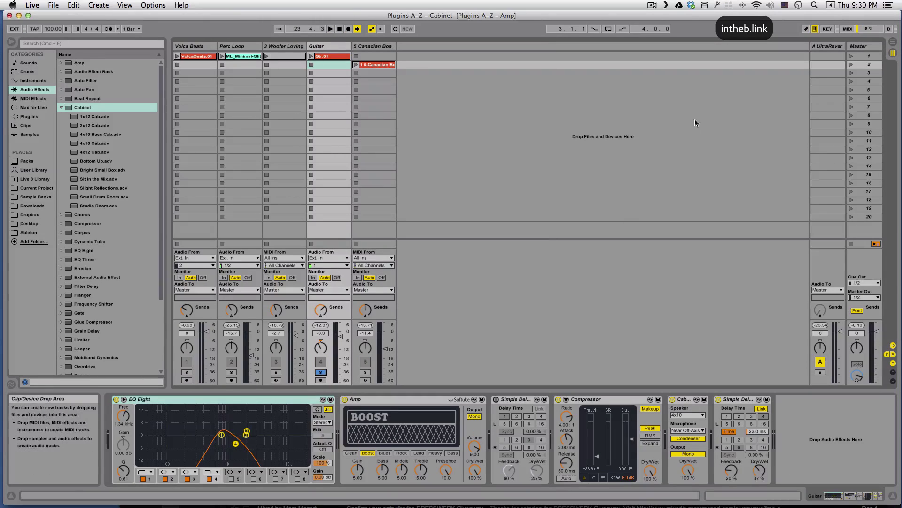
pyautogui.click(851, 56)
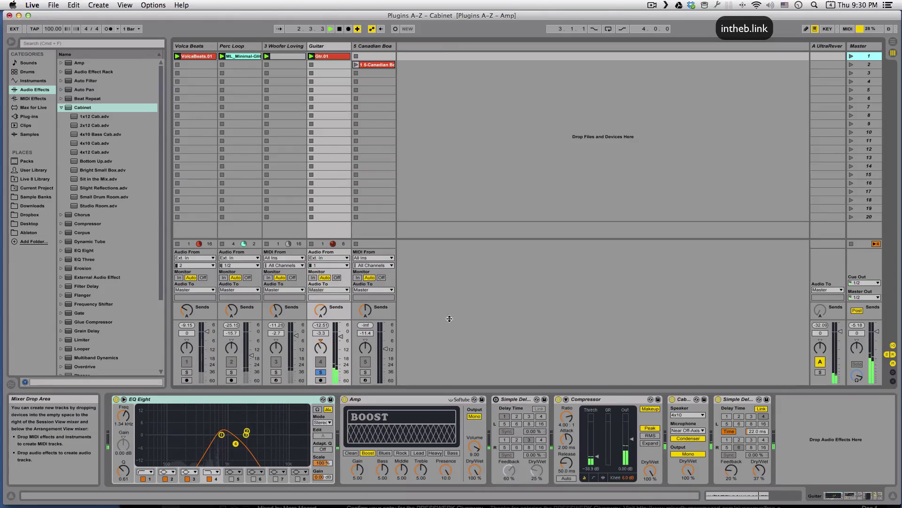
pyautogui.press('space')
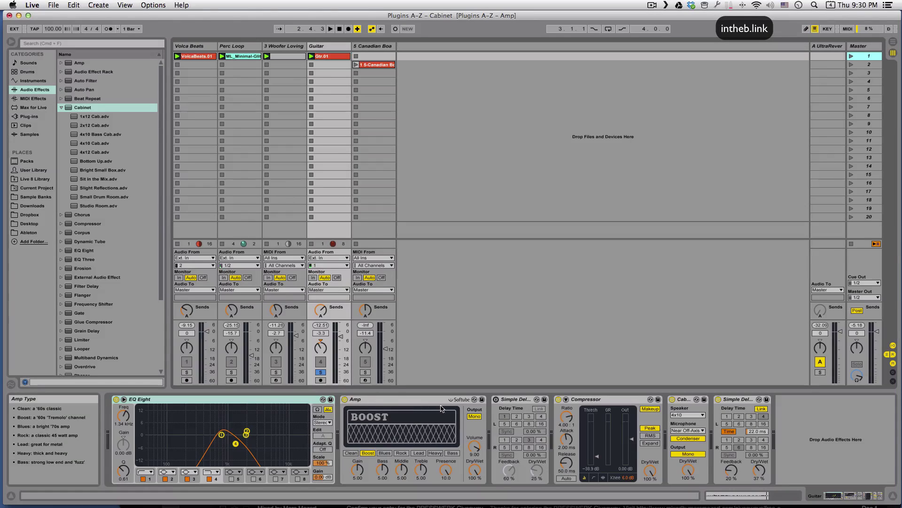
# Bypass the Simple Delay, Cabinet, Compressor and Amp, then audition the dry guitar
pyautogui.click(718, 399)
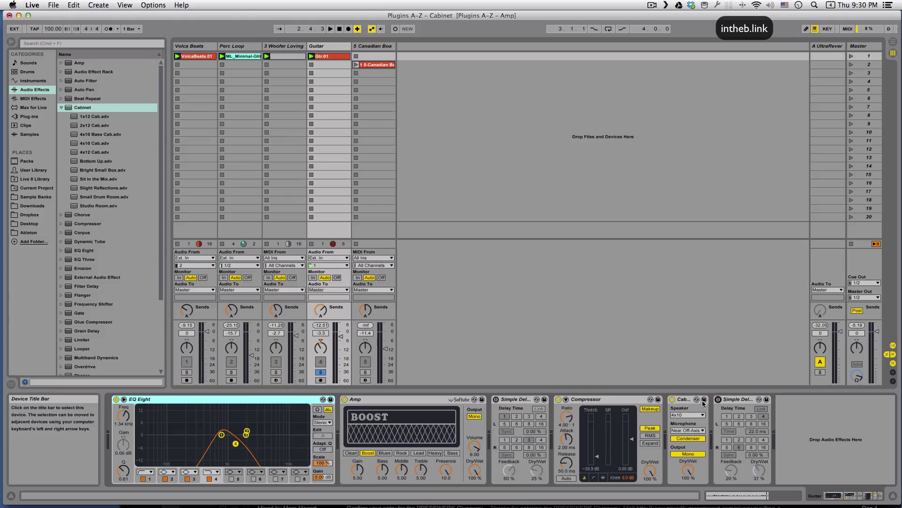
pyautogui.click(673, 399)
pyautogui.click(558, 399)
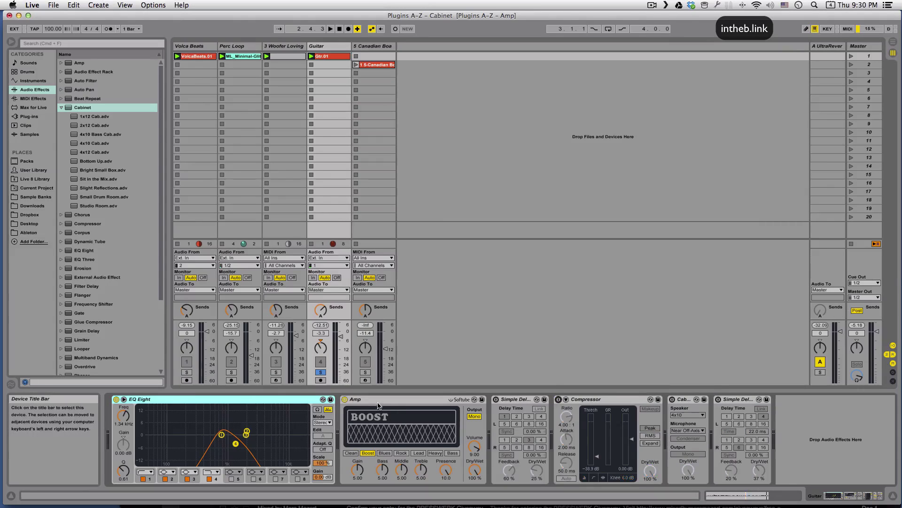
pyautogui.click(345, 399)
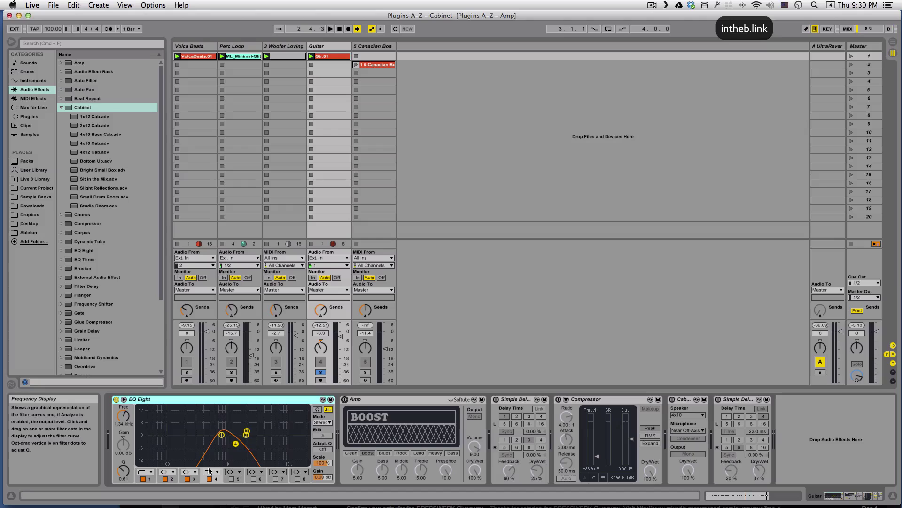
pyautogui.press('space')
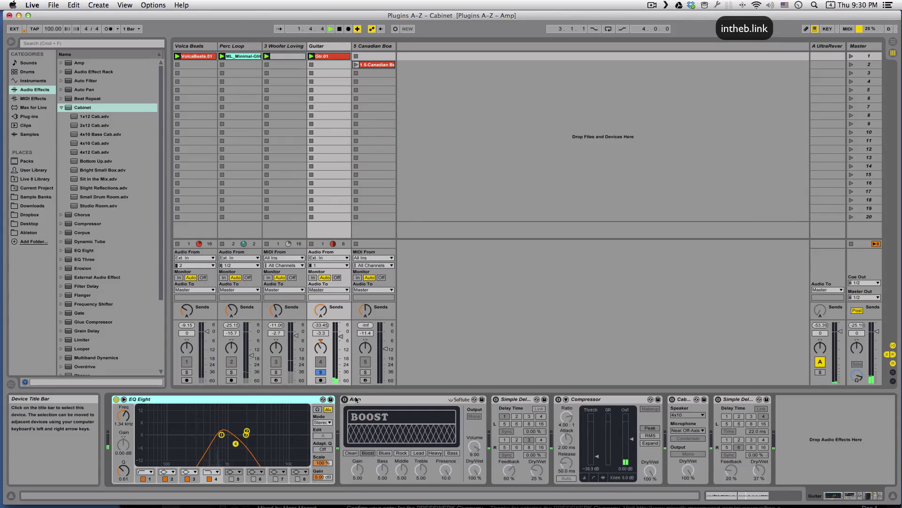
pyautogui.press('space')
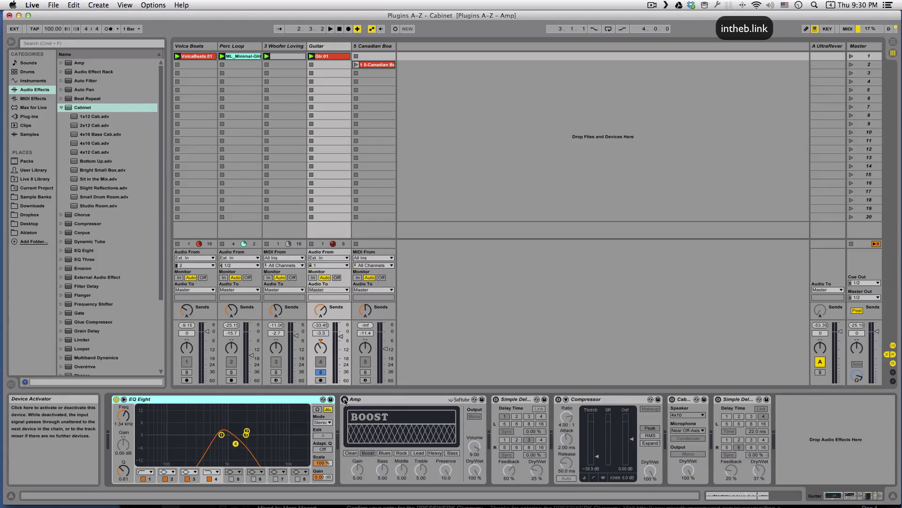
# Reactivate the Amp and Compressor, auditioning the guitar after each
pyautogui.click(345, 399)
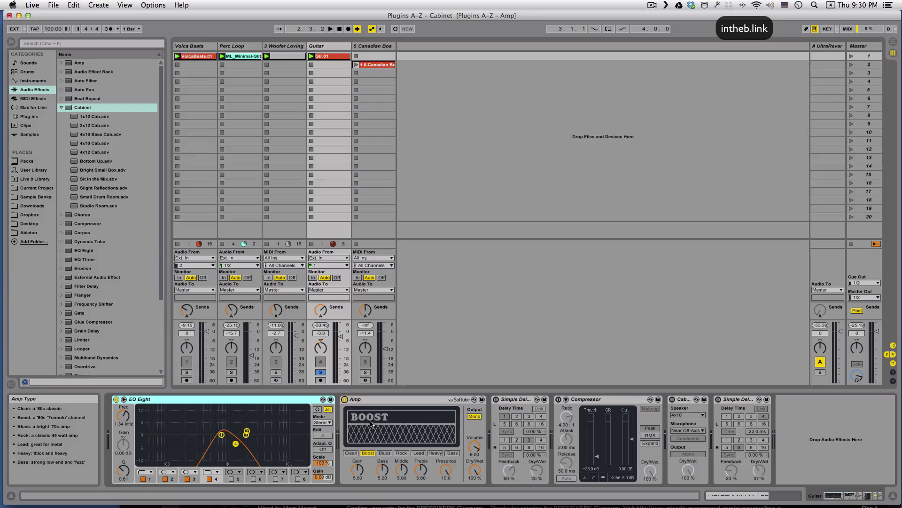
pyautogui.press('space')
pyautogui.click(558, 400)
pyautogui.press('space')
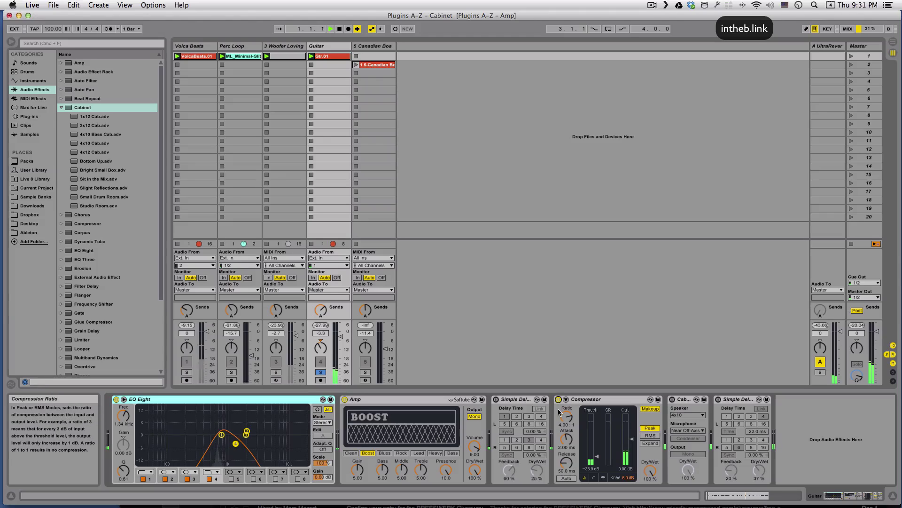
pyautogui.press('space')
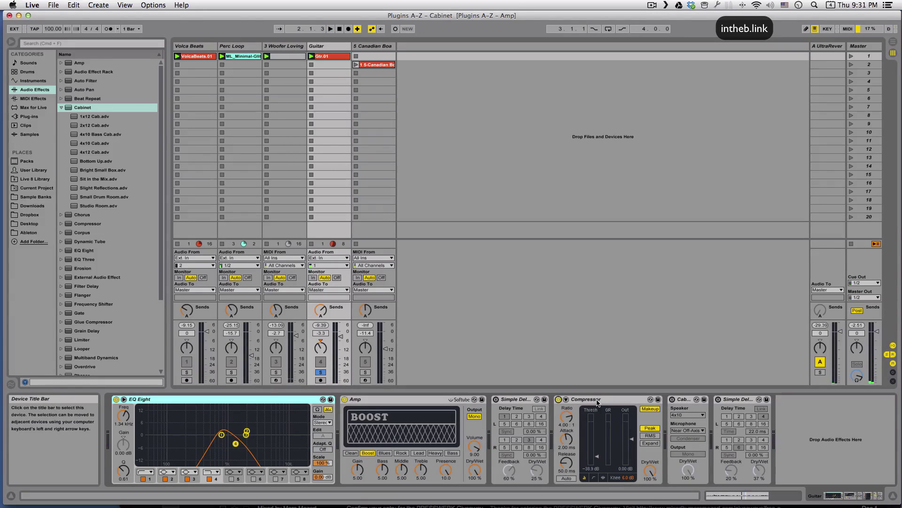
# Play the guitar with the Cabinet switched on and re-enable the last Simple Delay
pyautogui.click(683, 404)
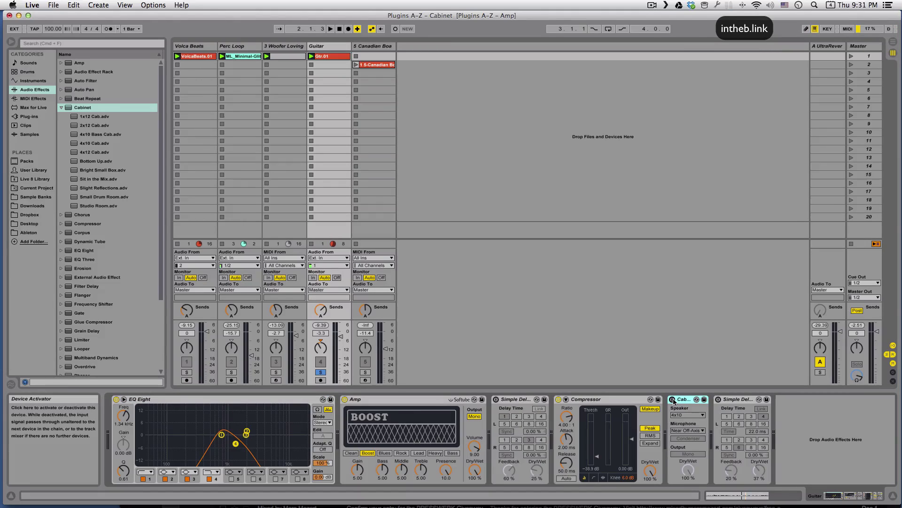
pyautogui.press('space')
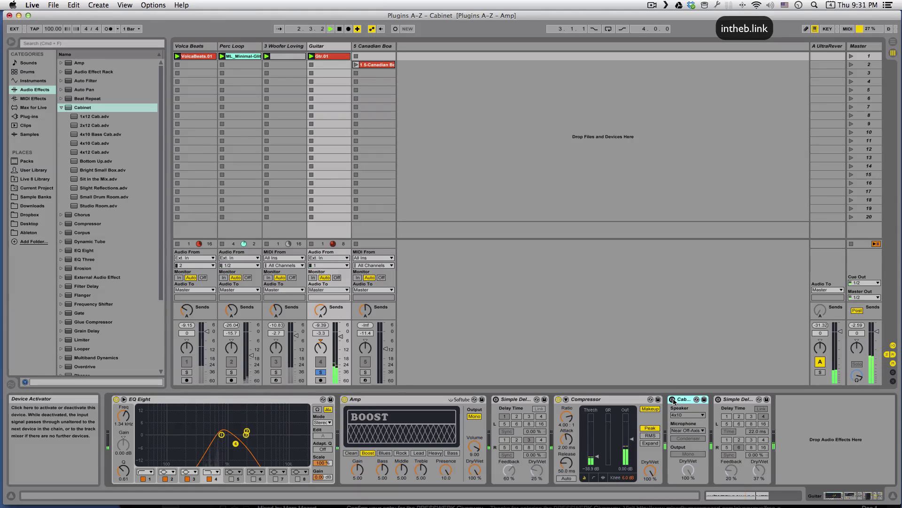
pyautogui.click(673, 399)
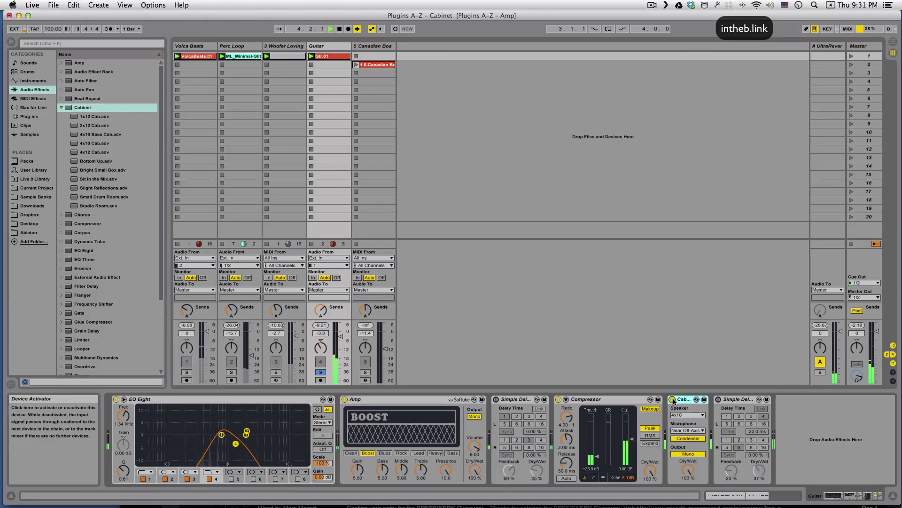
pyautogui.click(718, 399)
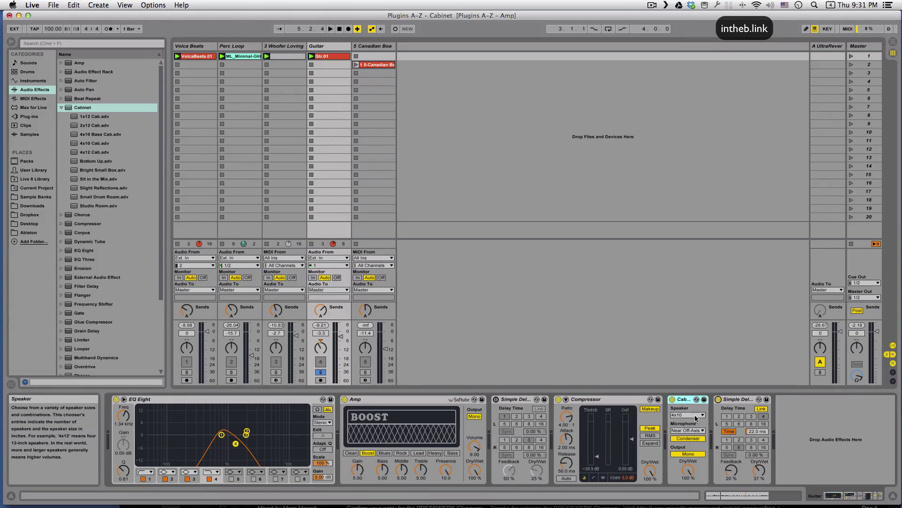
# Bypass the original Cabinet and drop a new Cabinet after it
pyautogui.click(673, 399)
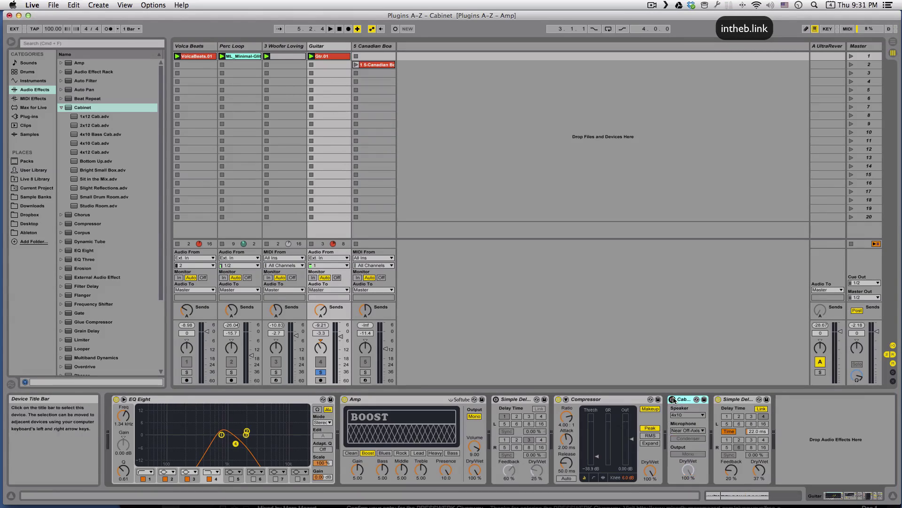
pyautogui.click(69, 108)
pyautogui.moveTo(699, 422); pyautogui.dragTo(713, 422)
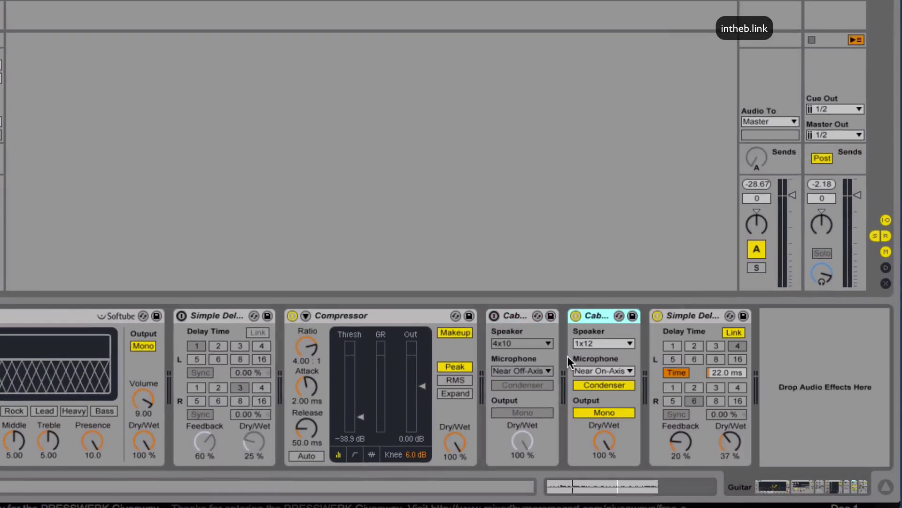
pyautogui.click(618, 342)
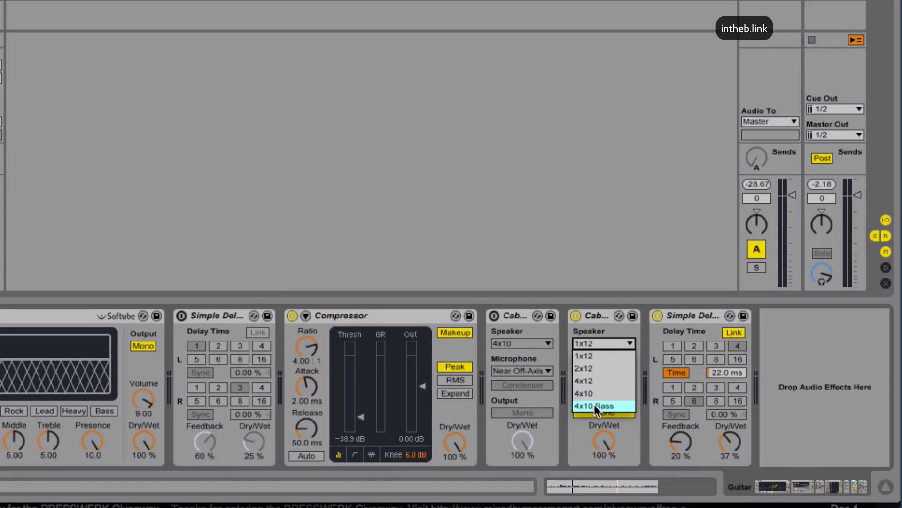
pyautogui.click(608, 337)
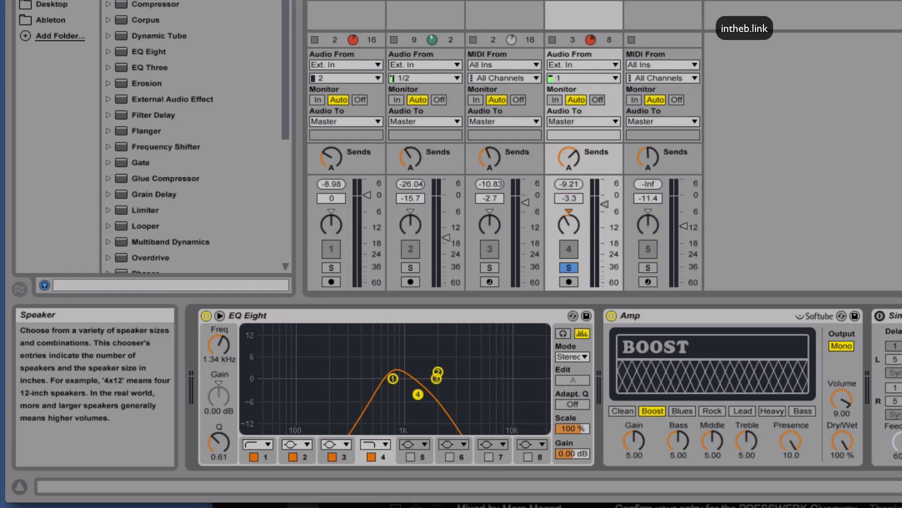
pyautogui.click(755, 343)
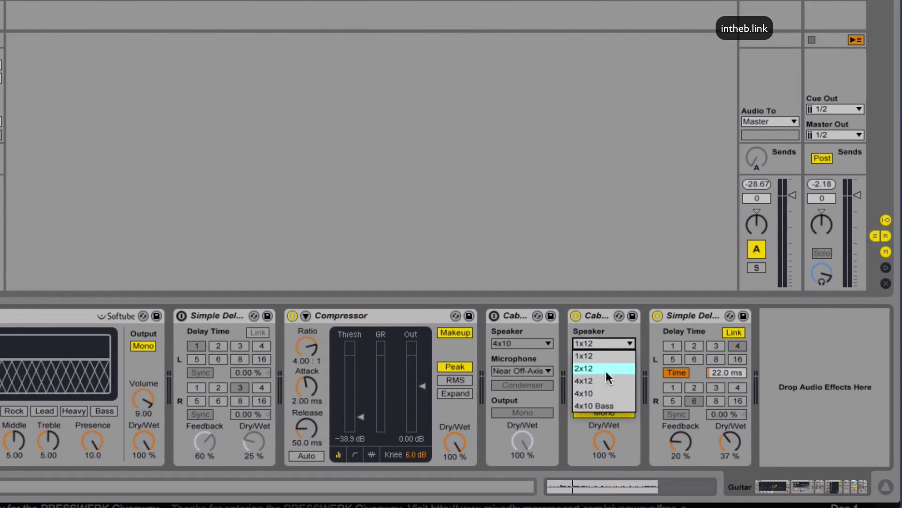
pyautogui.click(615, 328)
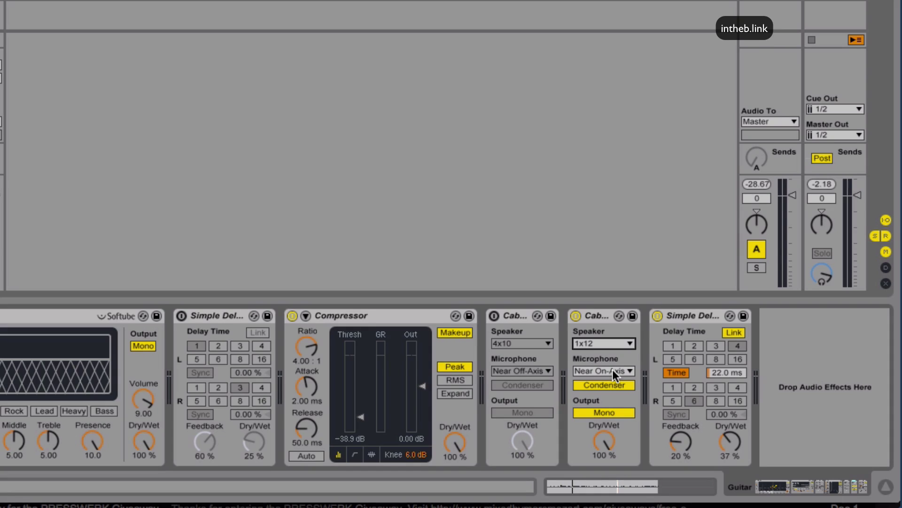
pyautogui.click(613, 369)
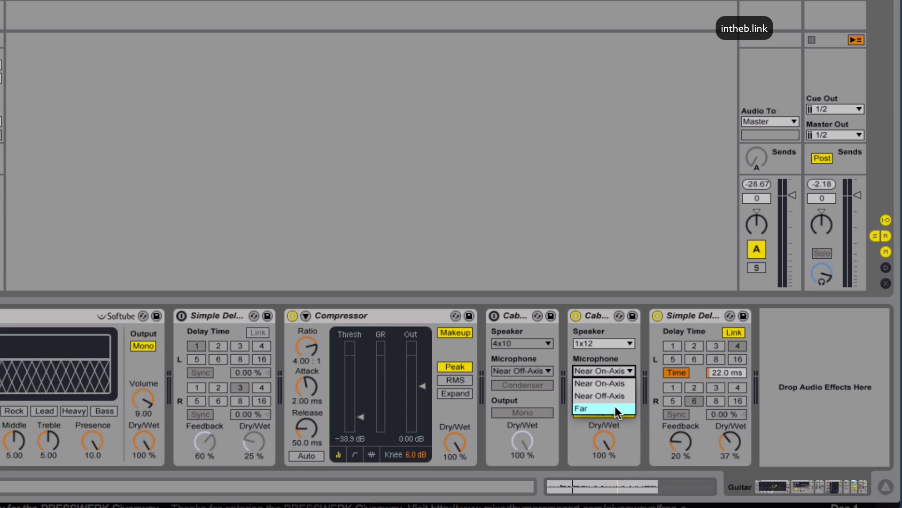
pyautogui.click(617, 355)
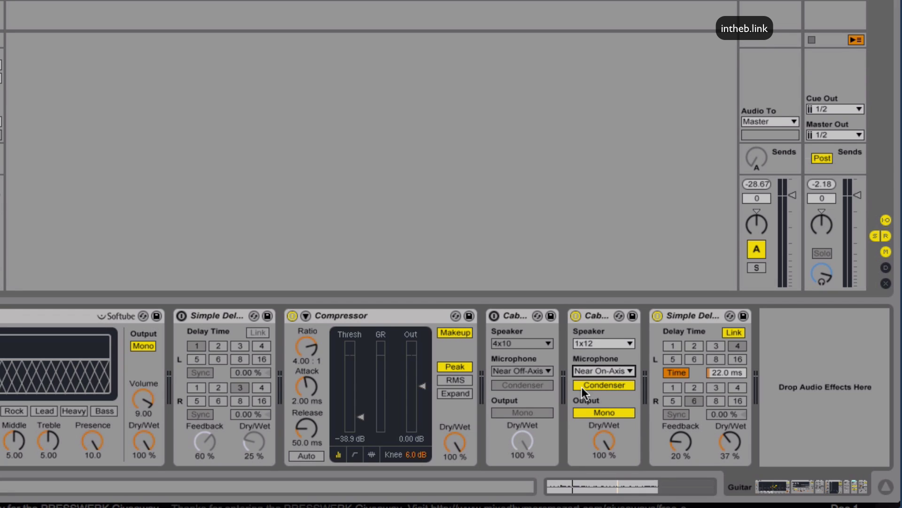
pyautogui.click(622, 385)
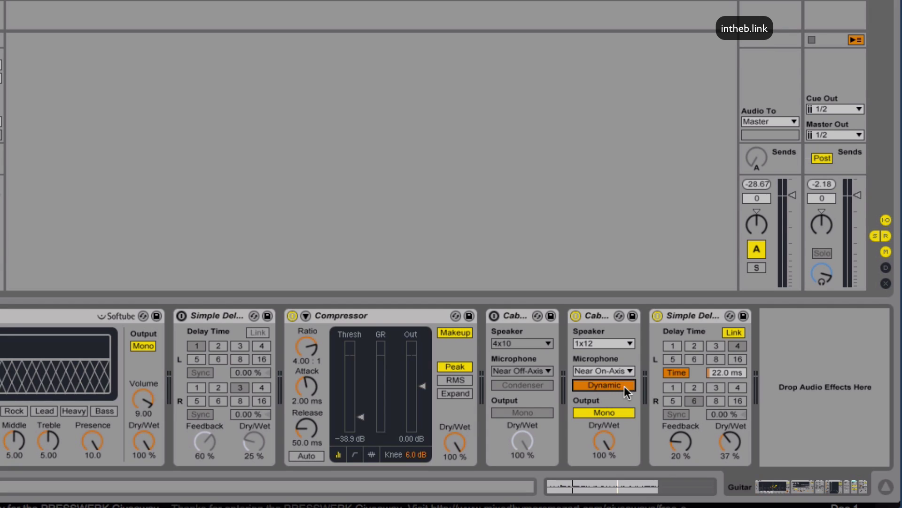
pyautogui.click(623, 388)
pyautogui.click(623, 387)
pyautogui.click(623, 387)
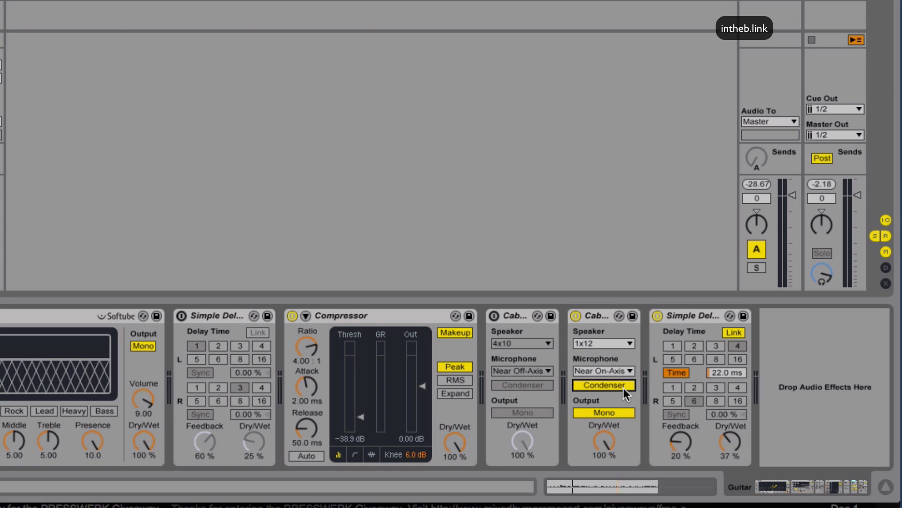
pyautogui.click(624, 387)
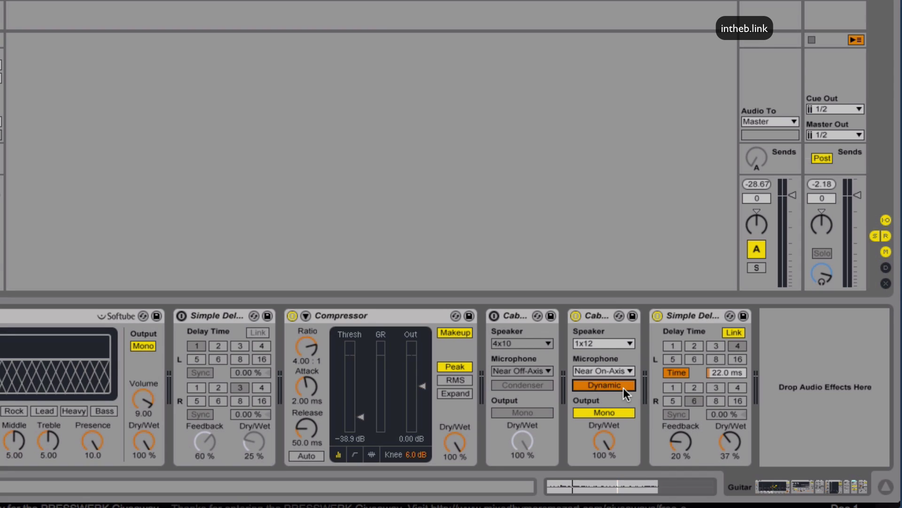
pyautogui.click(623, 387)
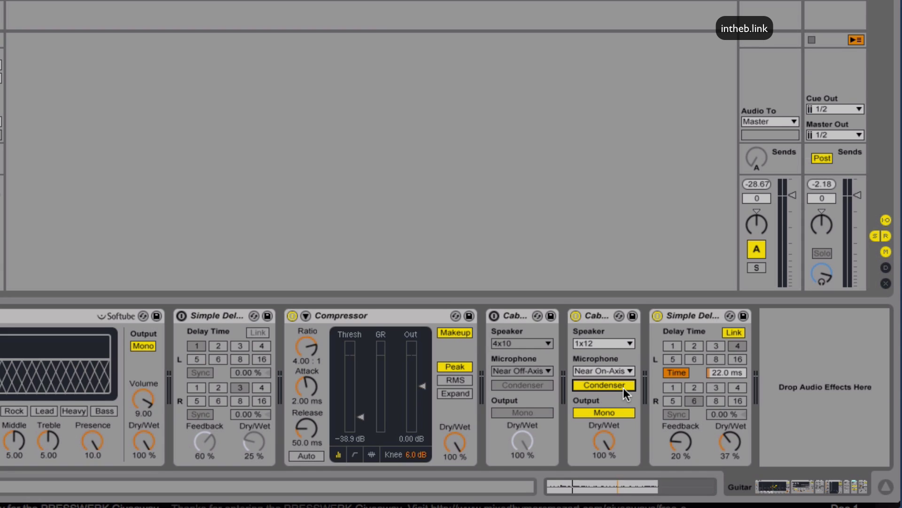
pyautogui.click(627, 371)
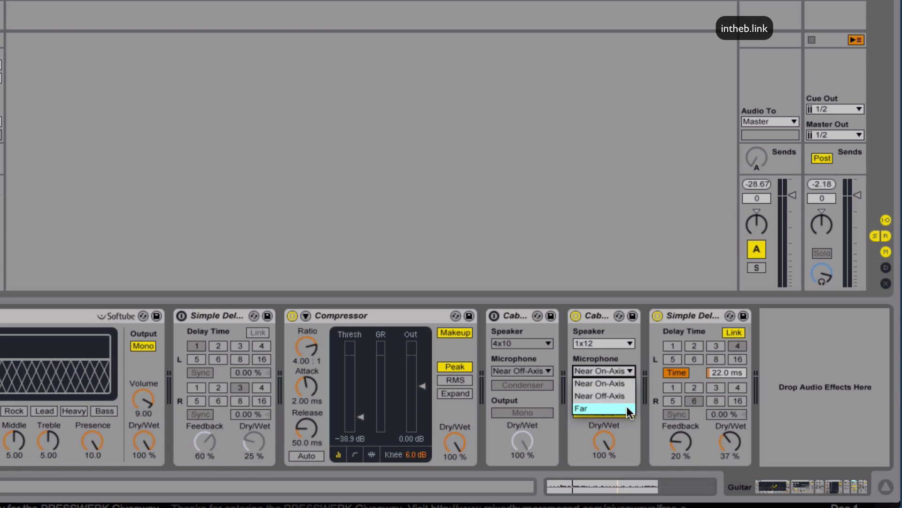
pyautogui.click(627, 408)
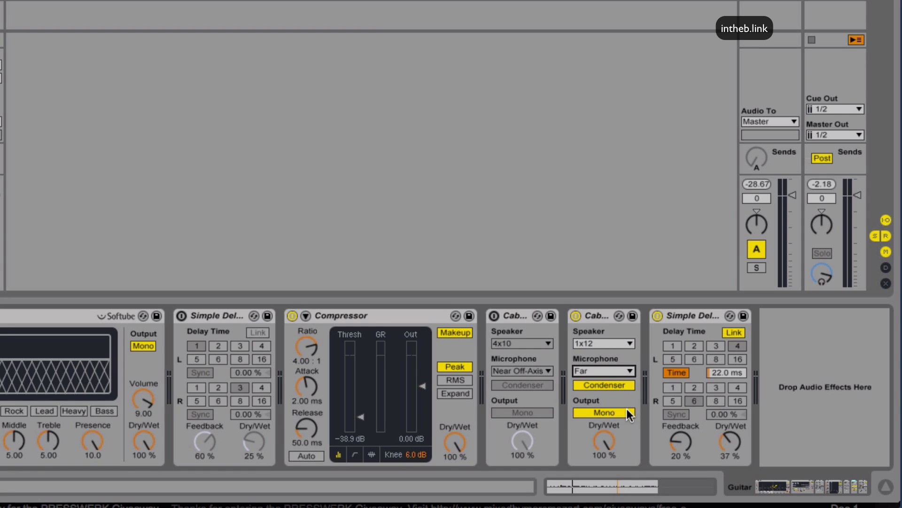
pyautogui.click(619, 369)
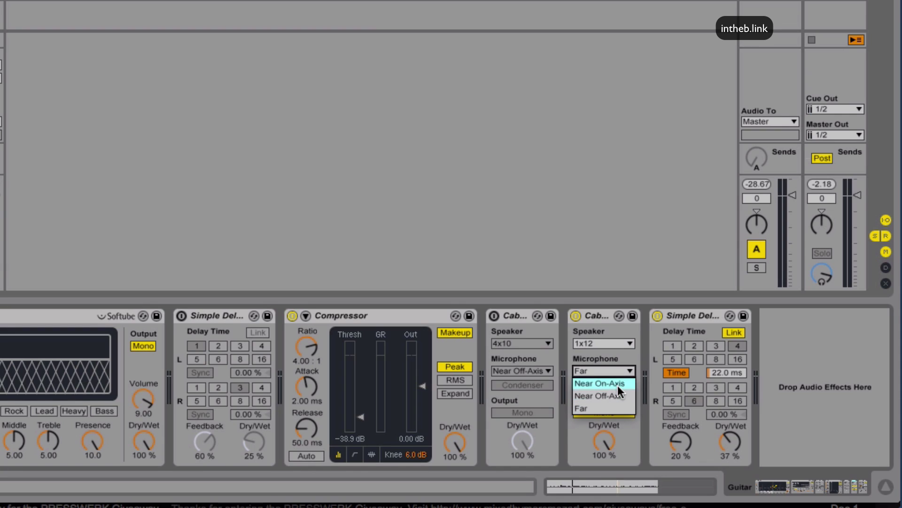
pyautogui.click(618, 385)
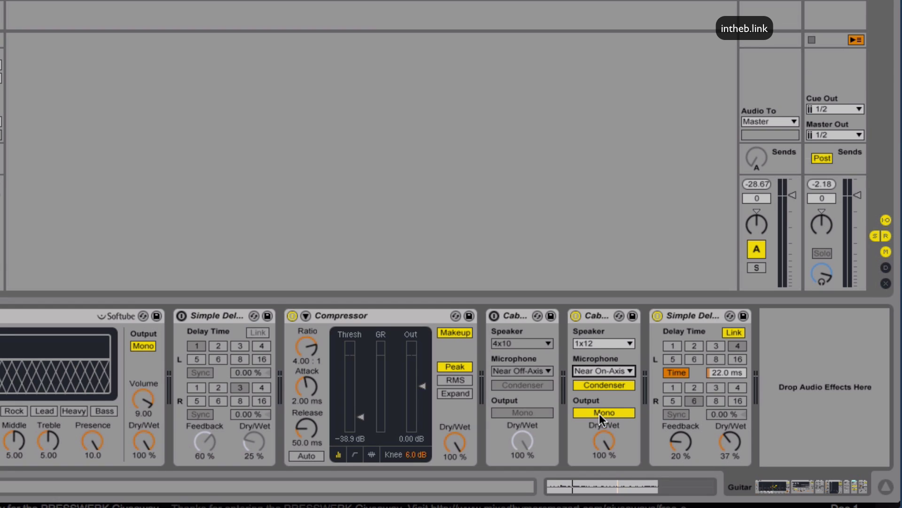
# Switch the new Cabinet's output to Dual and lower Dry/Wet to 46.8 %
pyautogui.click(611, 412)
pyautogui.click(623, 412)
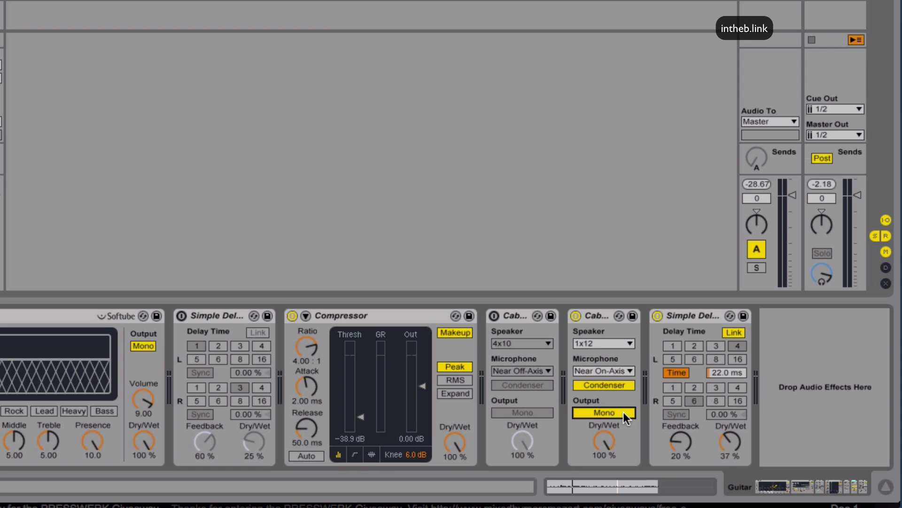
pyautogui.click(623, 411)
pyautogui.moveTo(607, 439); pyautogui.dragTo(607, 466)
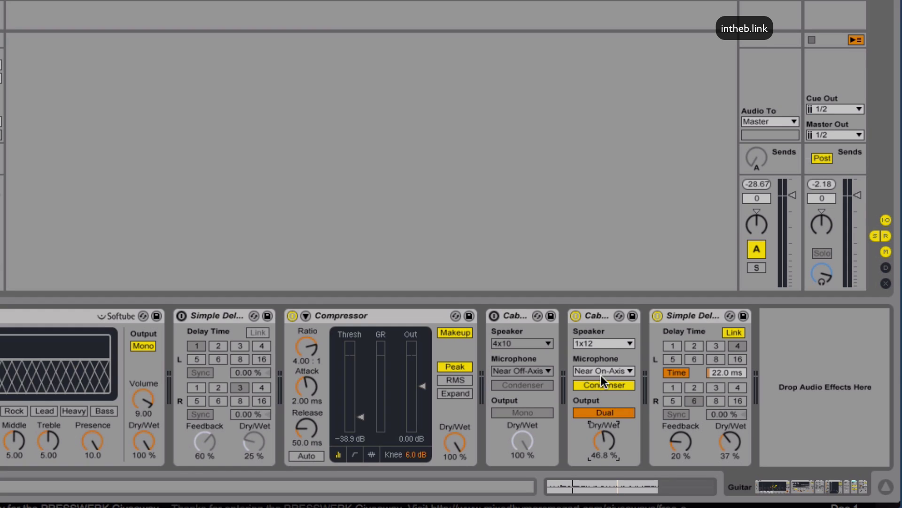
# Delete the second Cabinet and switch the remaining Cabinet back on
pyautogui.click(595, 316)
pyautogui.press('Delete')
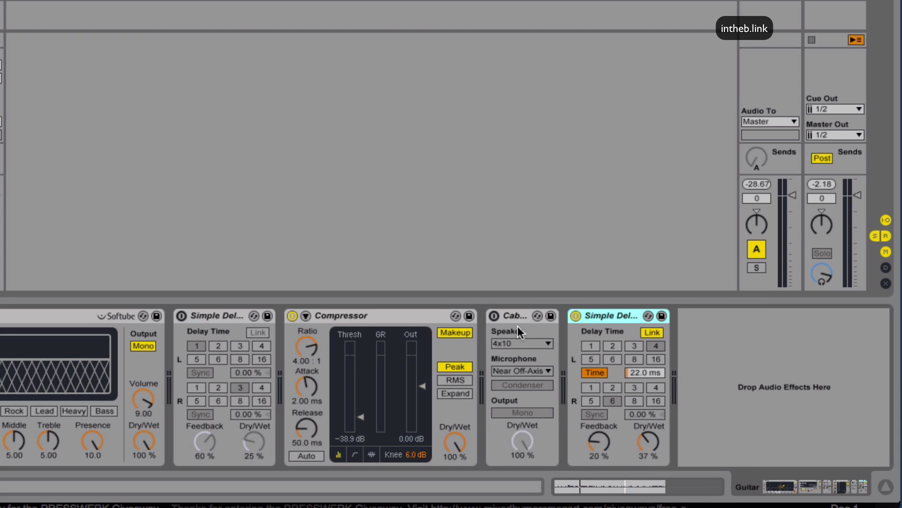
pyautogui.click(494, 315)
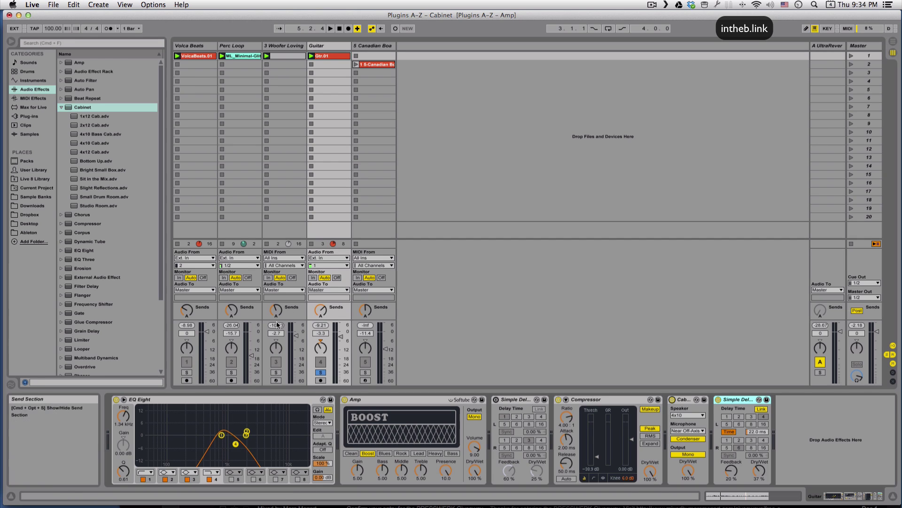
# On the Perc Loop track, compare playback with its Cabinet bypassed and re-enabled
pyautogui.click(240, 46)
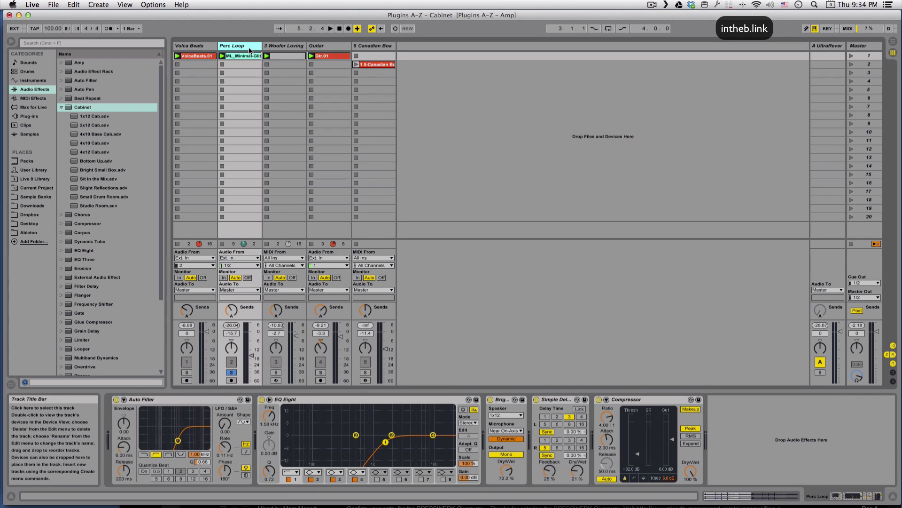
pyautogui.click(331, 29)
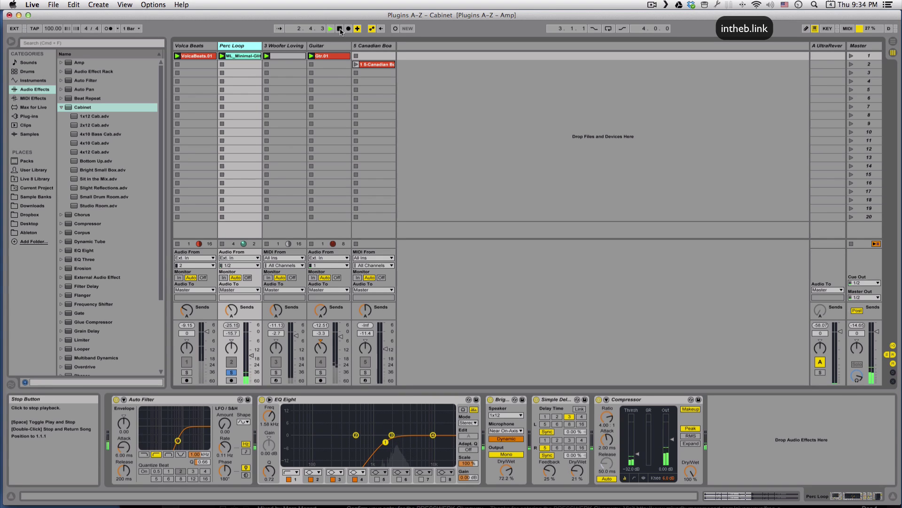
pyautogui.click(340, 29)
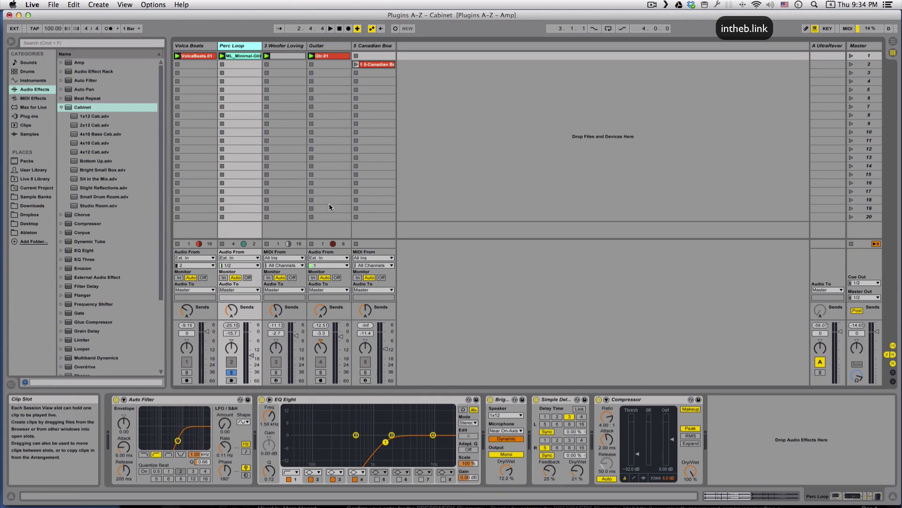
pyautogui.click(490, 399)
pyautogui.press('space')
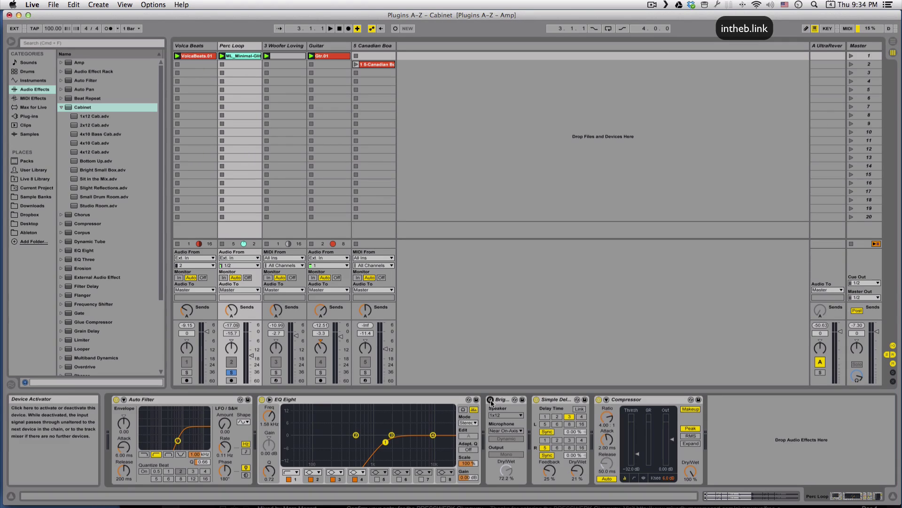
pyautogui.press('space')
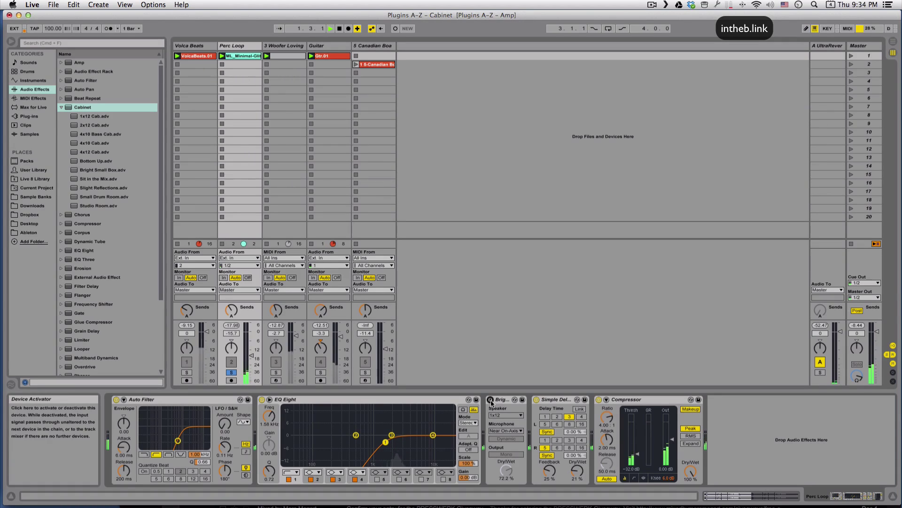
pyautogui.click(491, 400)
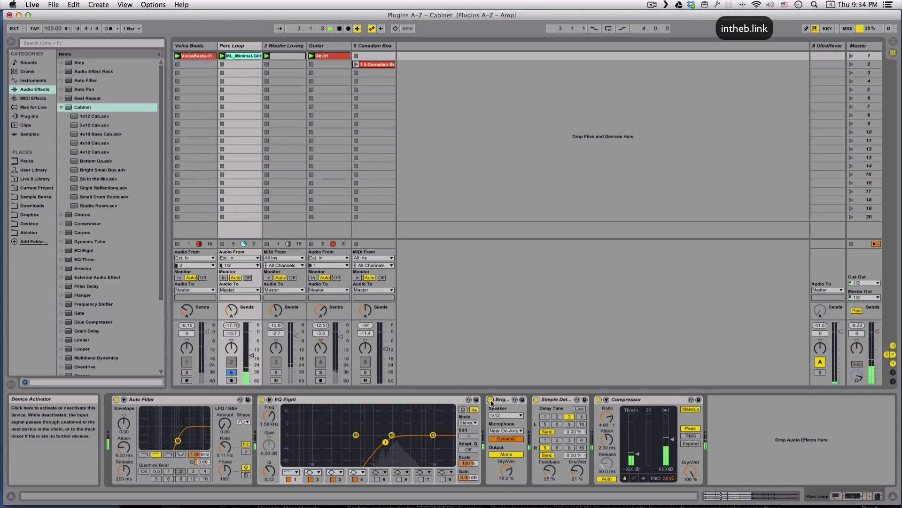
pyautogui.press('space')
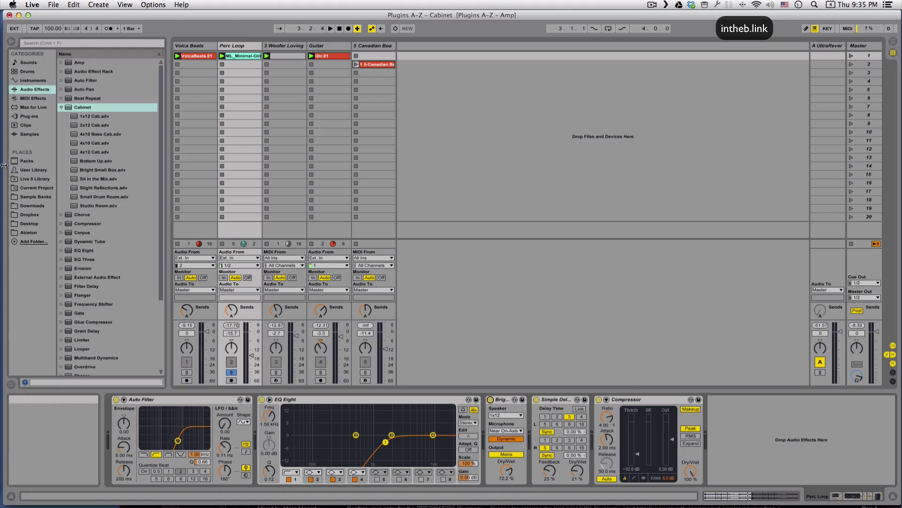
# Add the Sit in the Mix Cabinet preset to Canadian Boards, move its clip to slot 1, unsolo Perc Loop
pyautogui.click(100, 179)
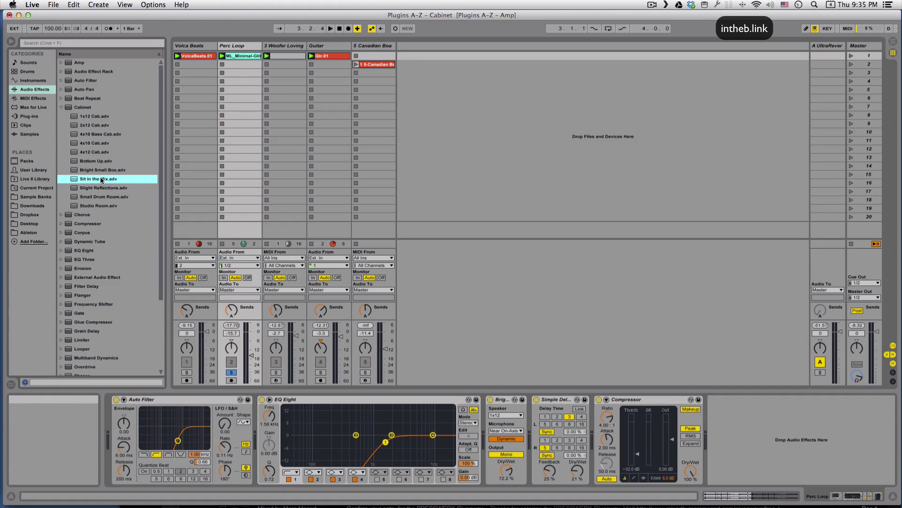
pyautogui.click(365, 45)
pyautogui.hscroll(5, 662, 427)
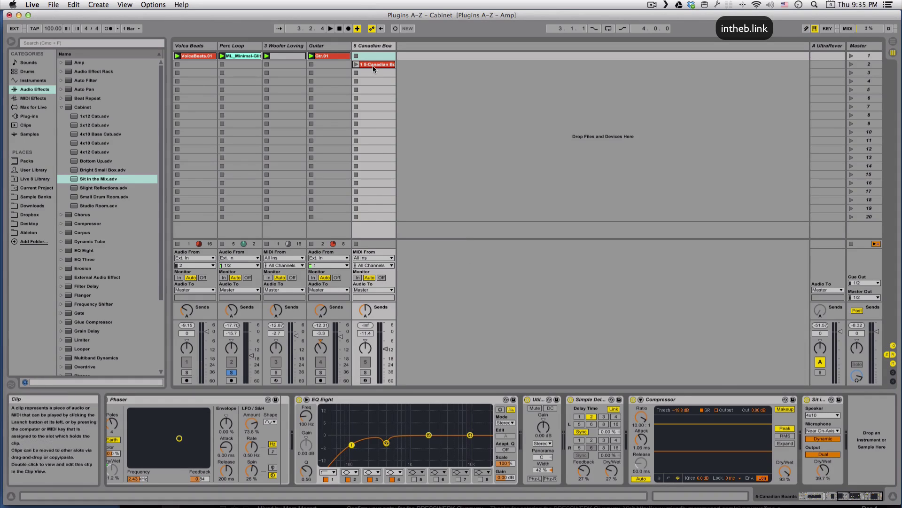
pyautogui.moveTo(376, 64); pyautogui.dragTo(374, 57)
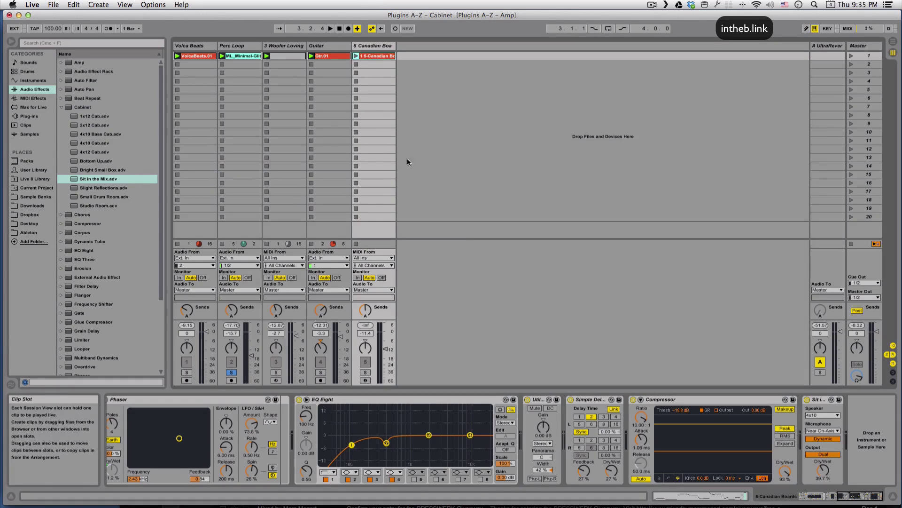
pyautogui.click(231, 371)
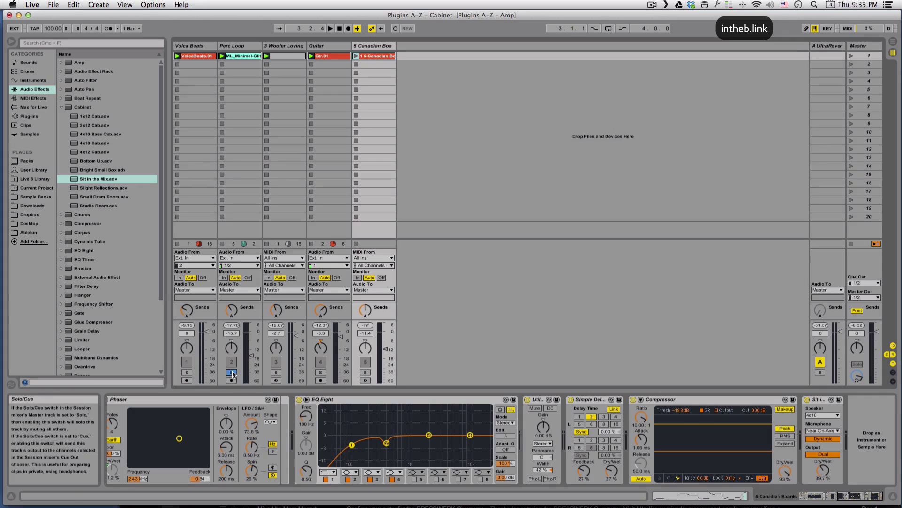